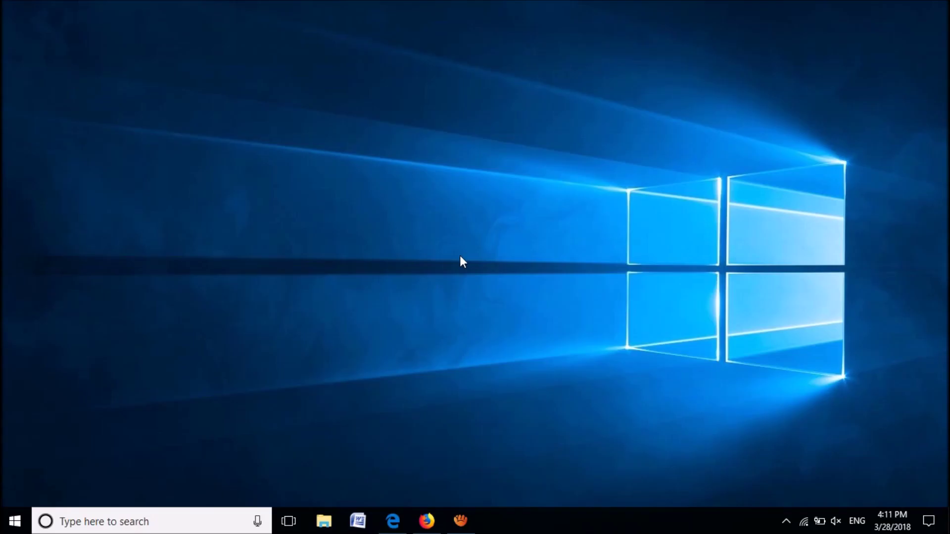
# Step: Launch Device Manager from the Start button's Win+X quick-link menu
pyautogui.rightClick(10, 532)
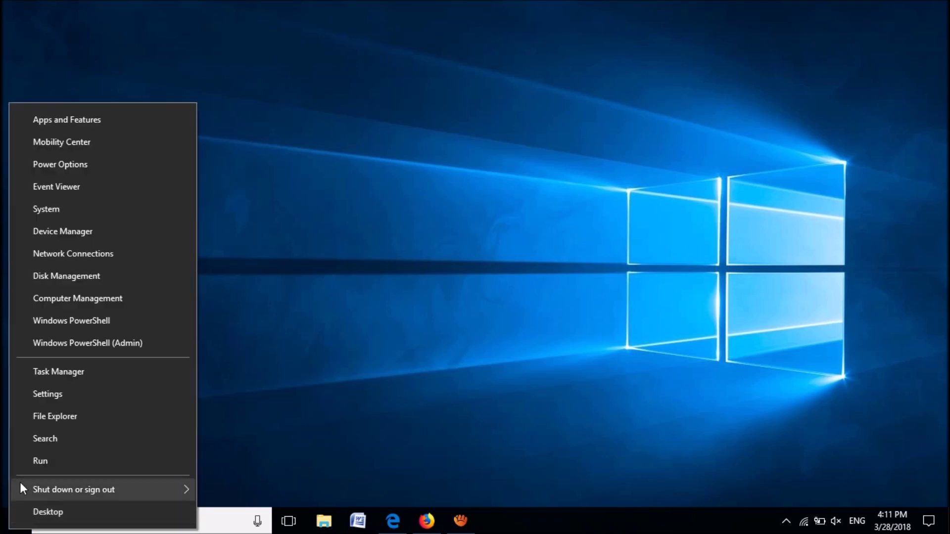
pyautogui.click(64, 236)
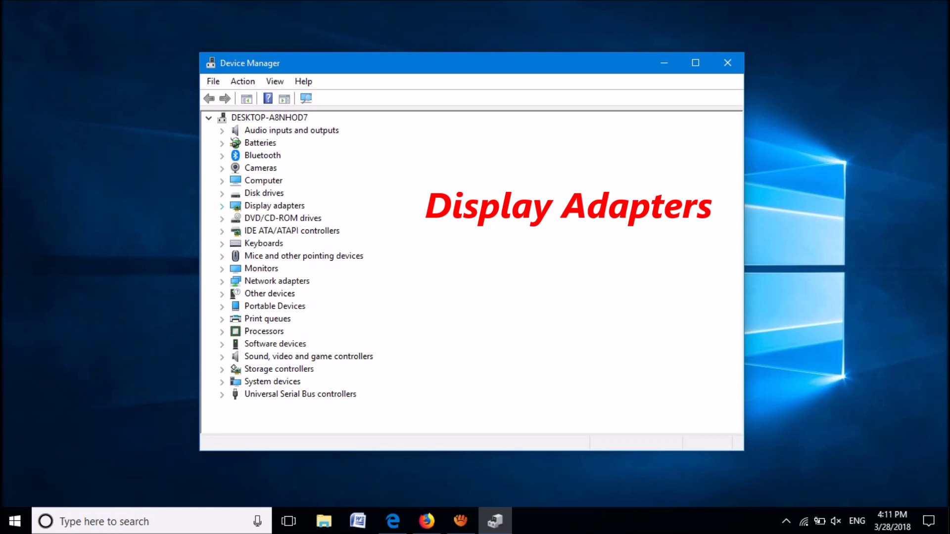
# Step: Expand Display adapters and open the actions menu for Intel(R) HD Graphics 3000
pyautogui.click(221, 206)
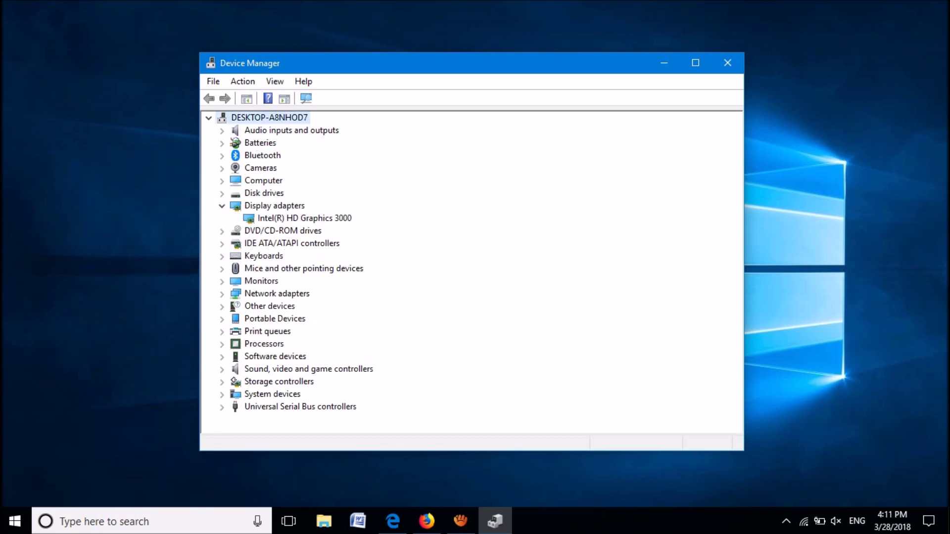
pyautogui.click(304, 218)
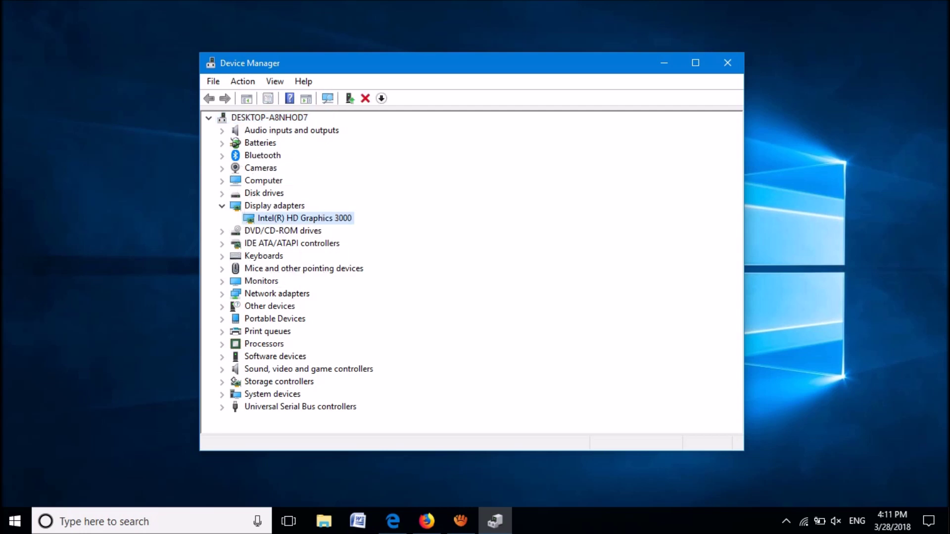
pyautogui.hotkey('shift', 'F10')
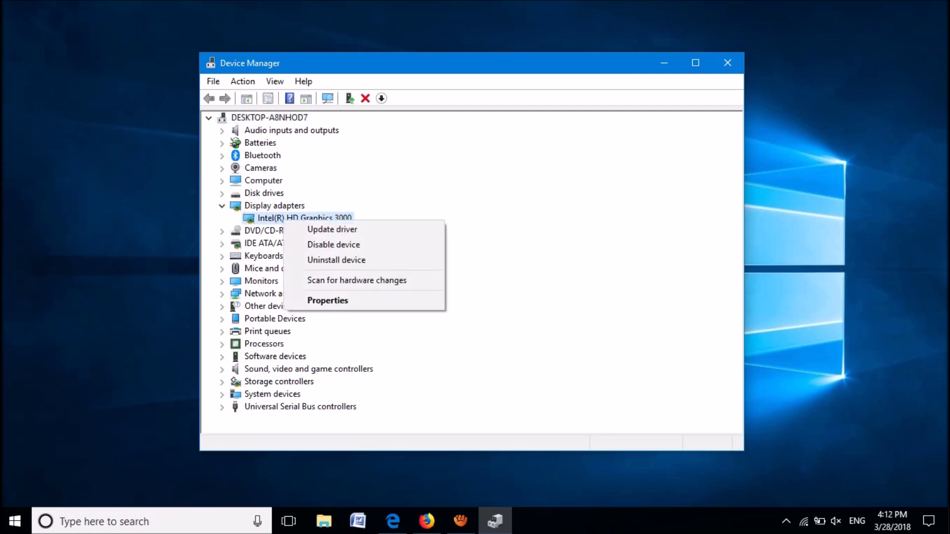
# Step: Start Update driver for Intel(R) HD Graphics 3000, try automatic search, then browse the computer instead
pyautogui.press('Down')
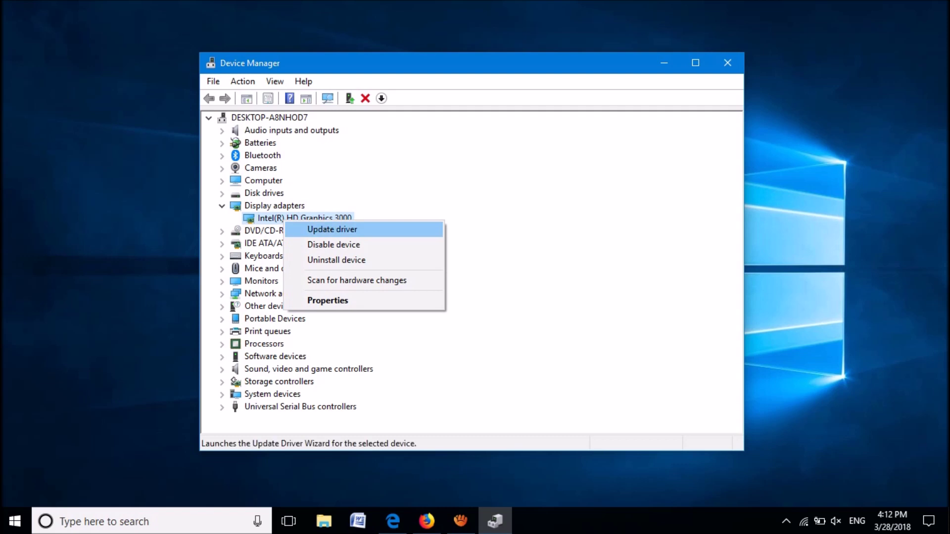
pyautogui.press('Return')
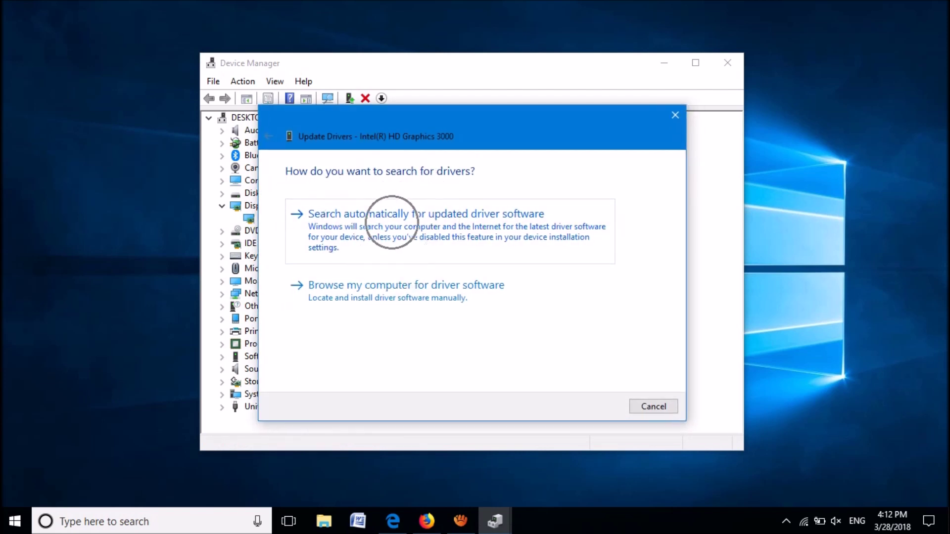
pyautogui.press('Return')
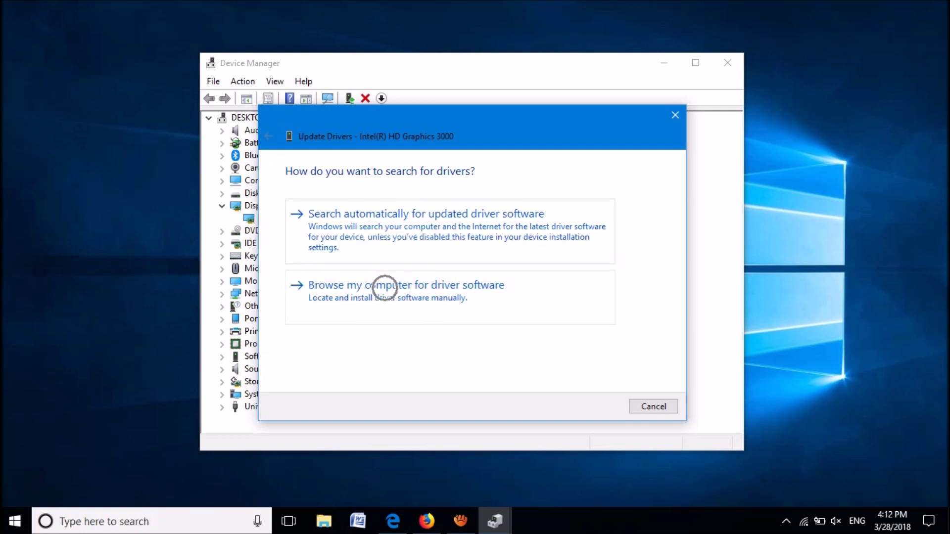
pyautogui.click(385, 288)
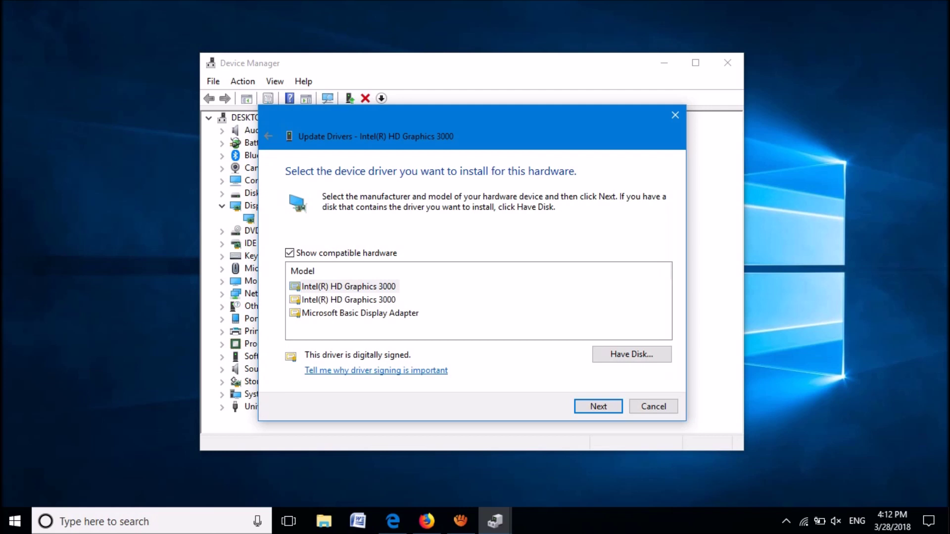
# Step: Install the Microsoft Basic Display Adapter driver and close the finished update wizard
pyautogui.click(360, 312)
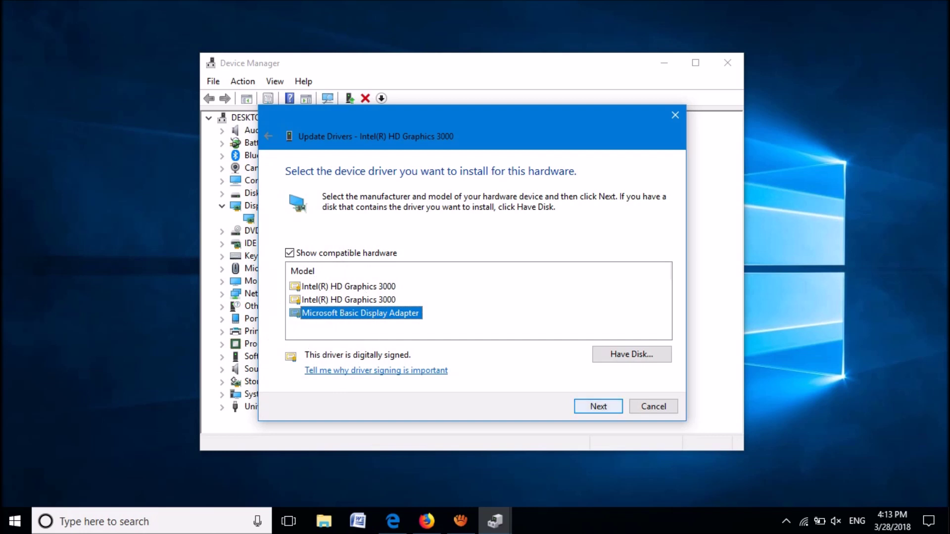
pyautogui.click(598, 406)
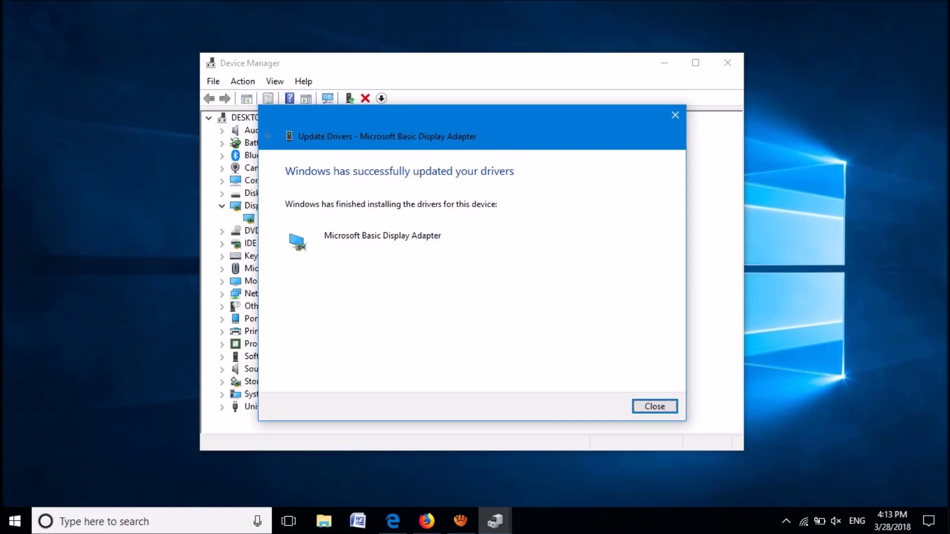
pyautogui.click(654, 406)
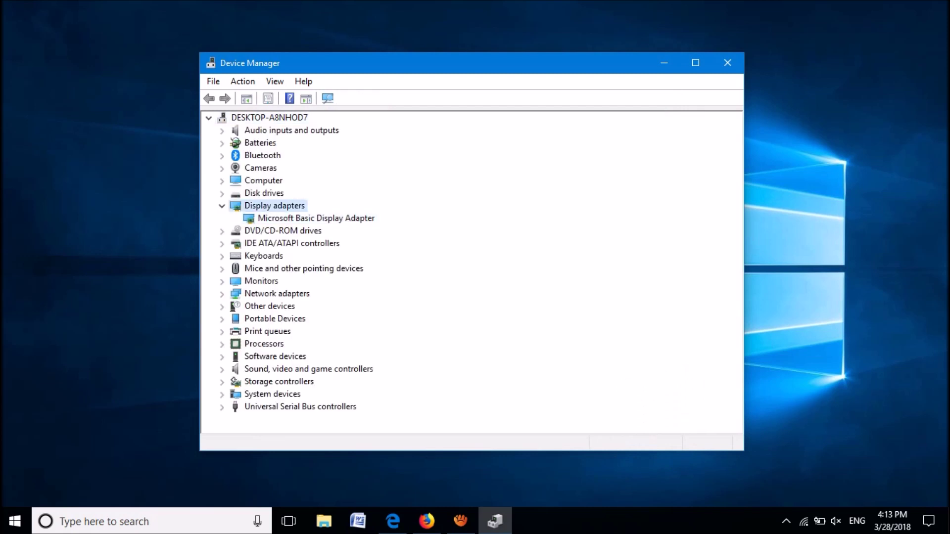
# Step: Close Device Manager, relaunch it from the Win+X menu, and move its window toward centre
pyautogui.click(730, 62)
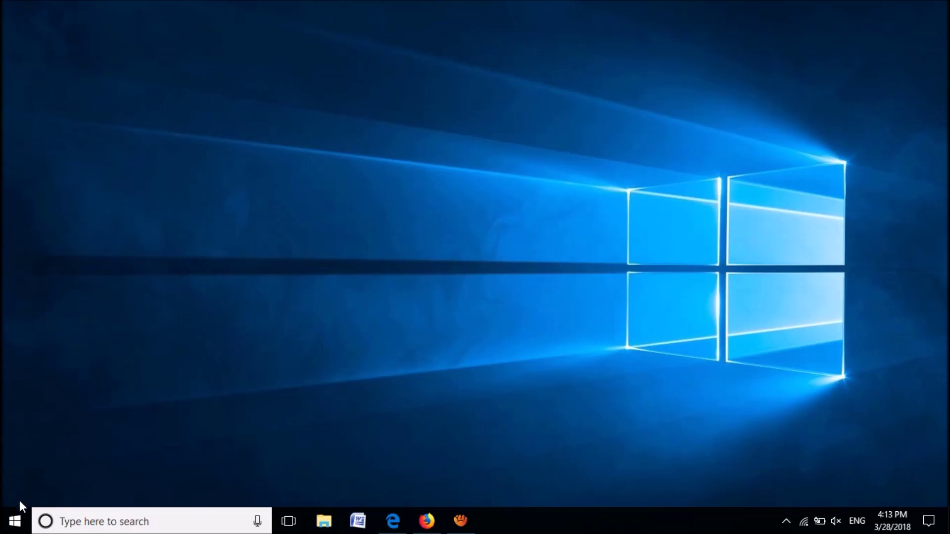
pyautogui.rightClick(14, 521)
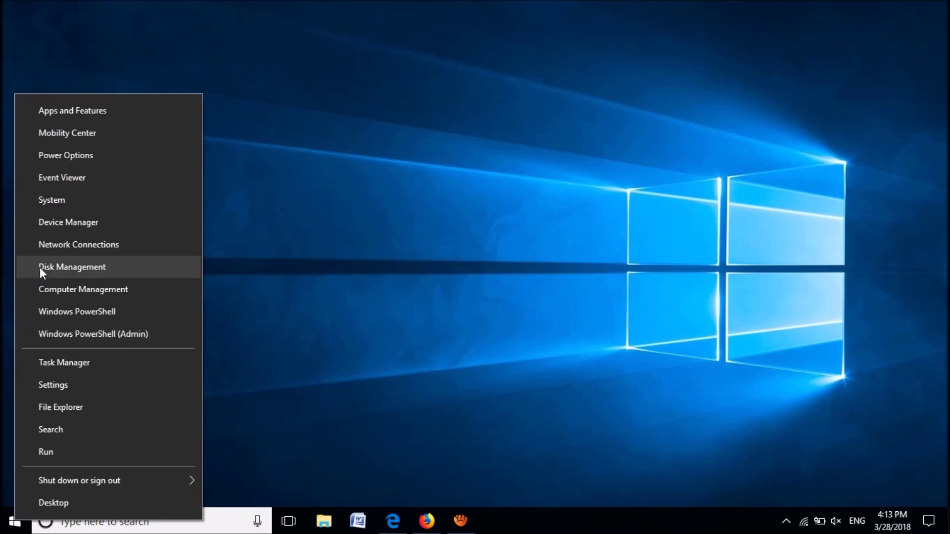
pyautogui.click(47, 231)
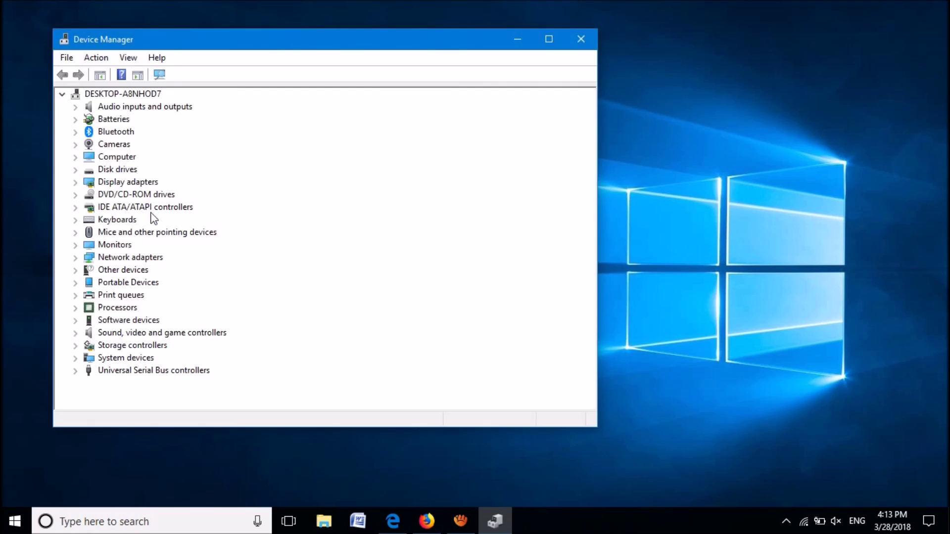
pyautogui.moveTo(297, 40); pyautogui.dragTo(471, 64)
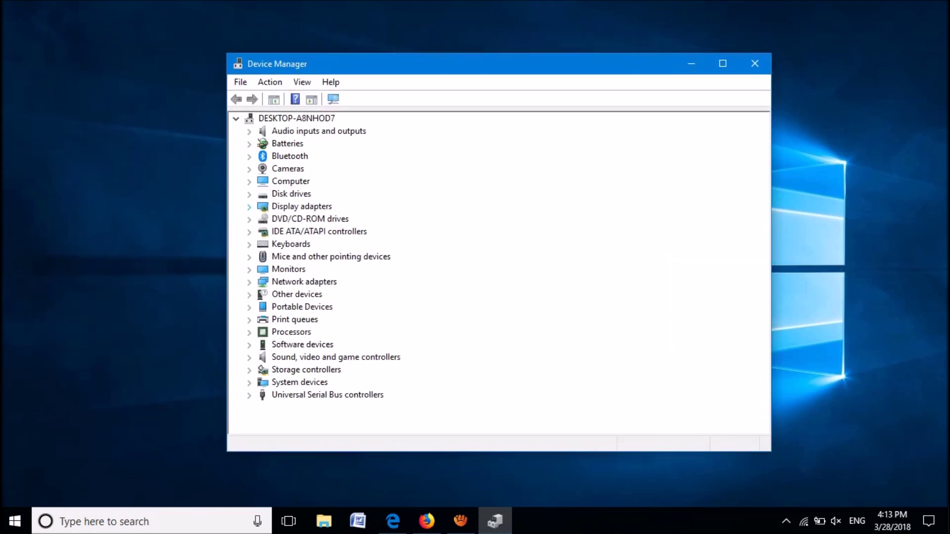
# Step: Expand Display adapters and open the context menu for Microsoft Basic Display Adapter
pyautogui.click(250, 207)
pyautogui.click(317, 219)
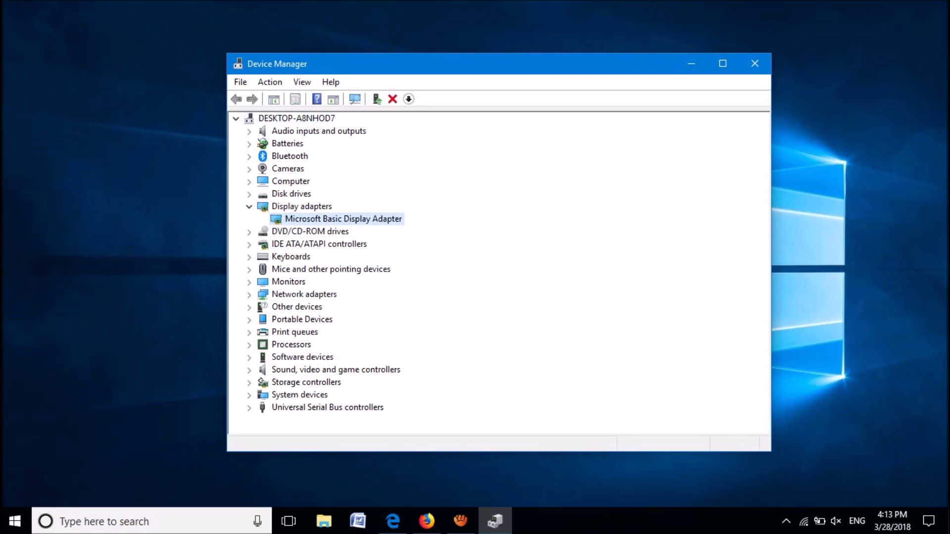
pyautogui.rightClick(319, 219)
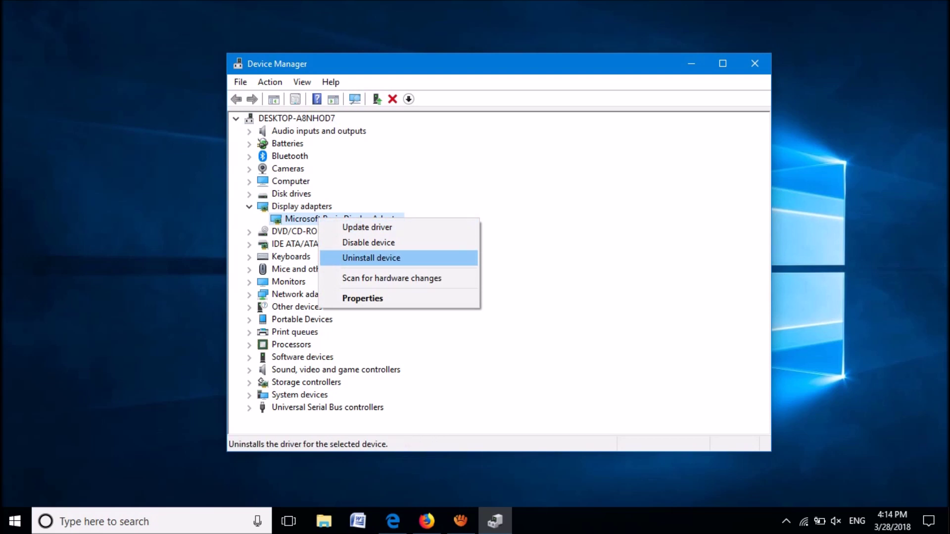
# Step: Uninstall Microsoft Basic Display Adapter, confirm the removal, and close Device Manager
pyautogui.click(341, 256)
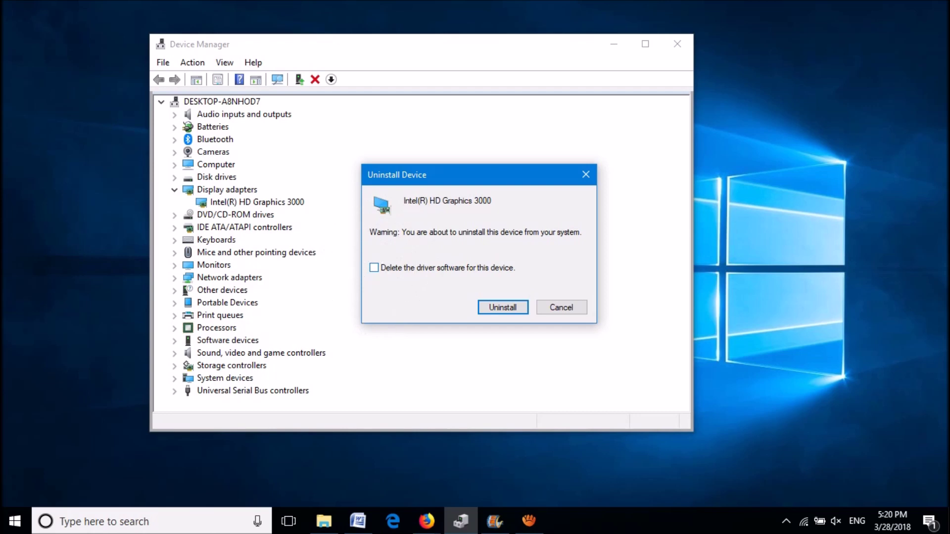
pyautogui.click(502, 307)
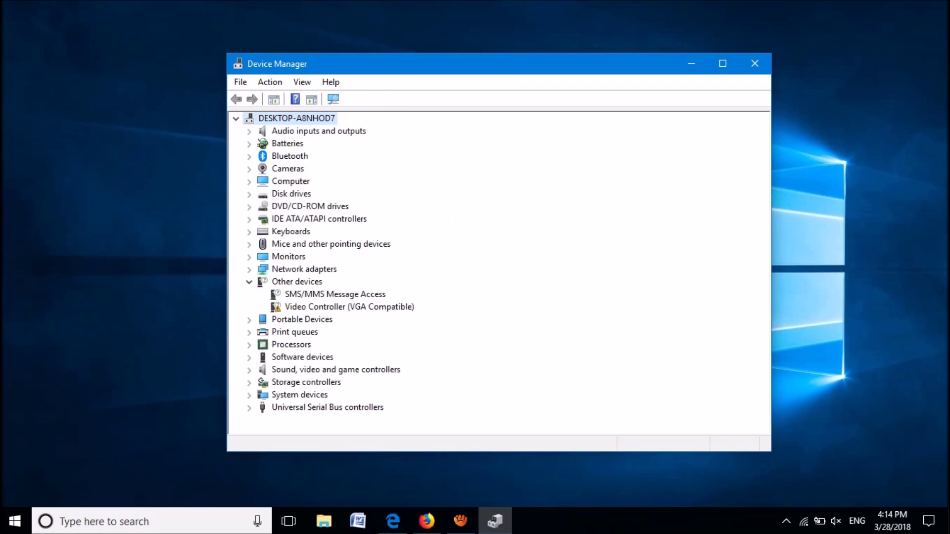
pyautogui.click(755, 64)
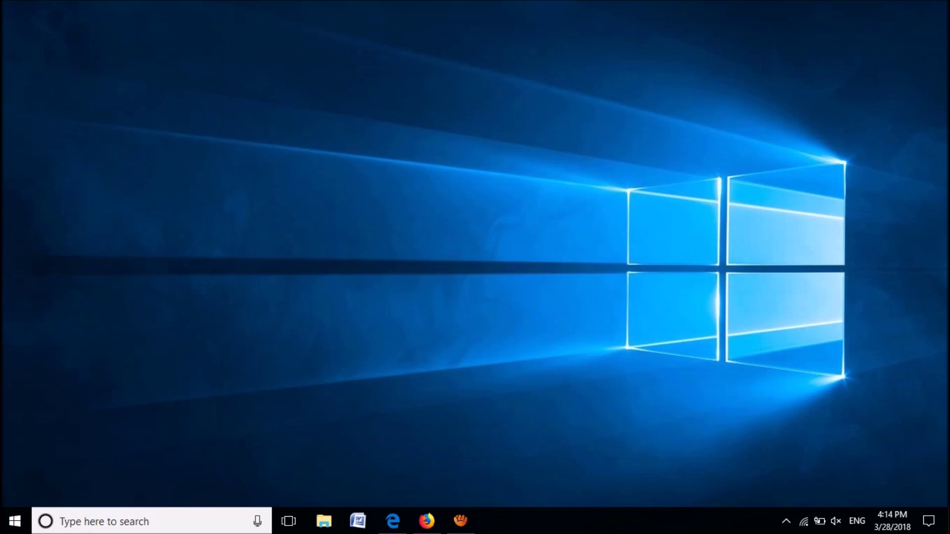
# Step: Reopen Device Manager from the Start button's Win+X quick-link menu
pyautogui.click(14, 523)
pyautogui.click(15, 490)
pyautogui.rightClick(14, 521)
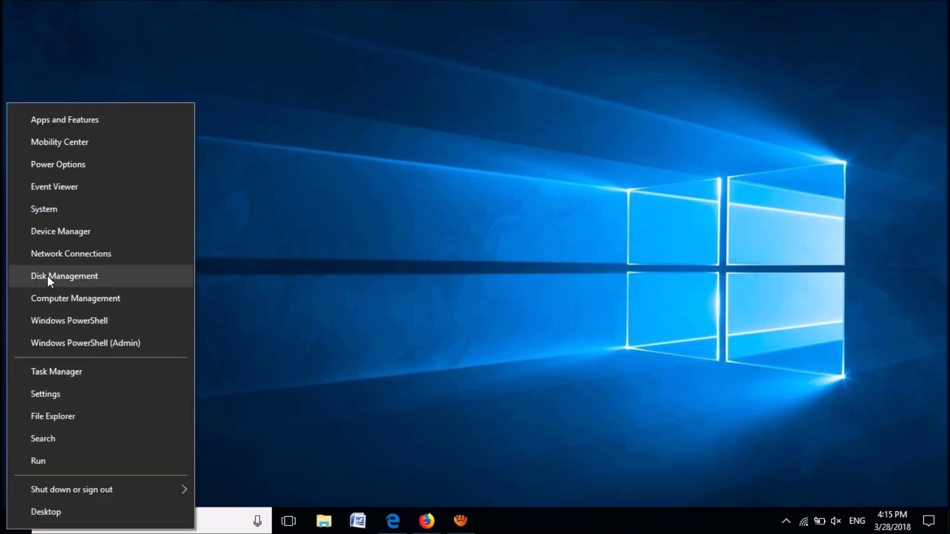
pyautogui.click(52, 236)
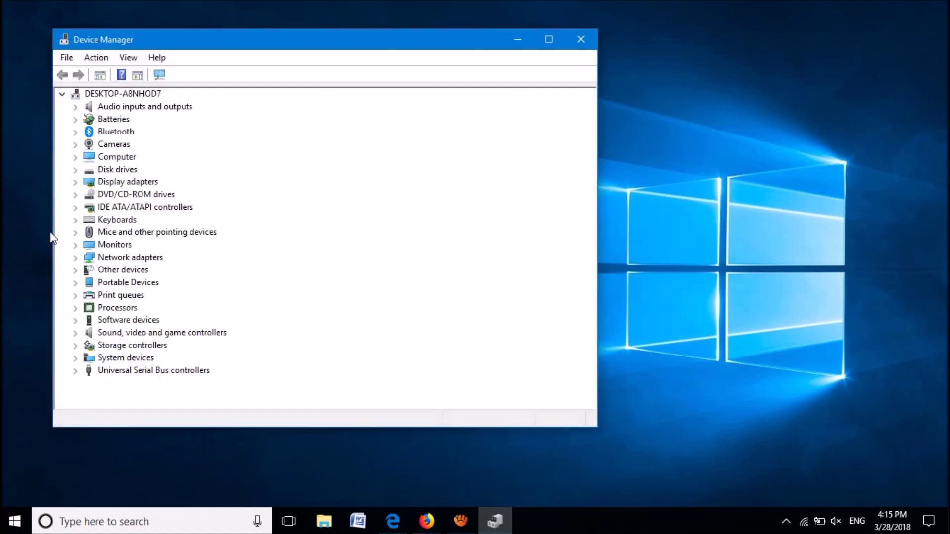
# Step: Uninstall Generic PnP Monitor from the Monitors category, confirm it, and close Device Manager
pyautogui.moveTo(239, 37); pyautogui.dragTo(435, 42)
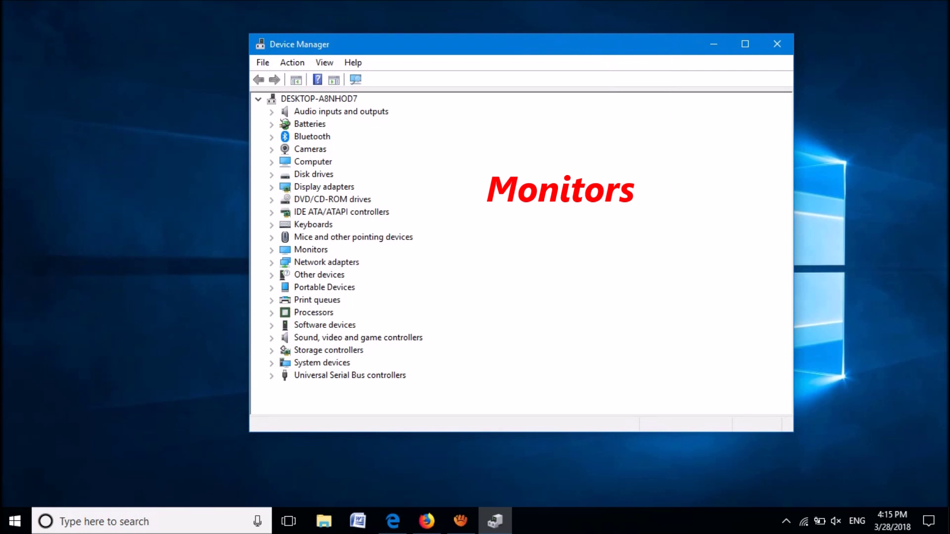
pyautogui.click(272, 250)
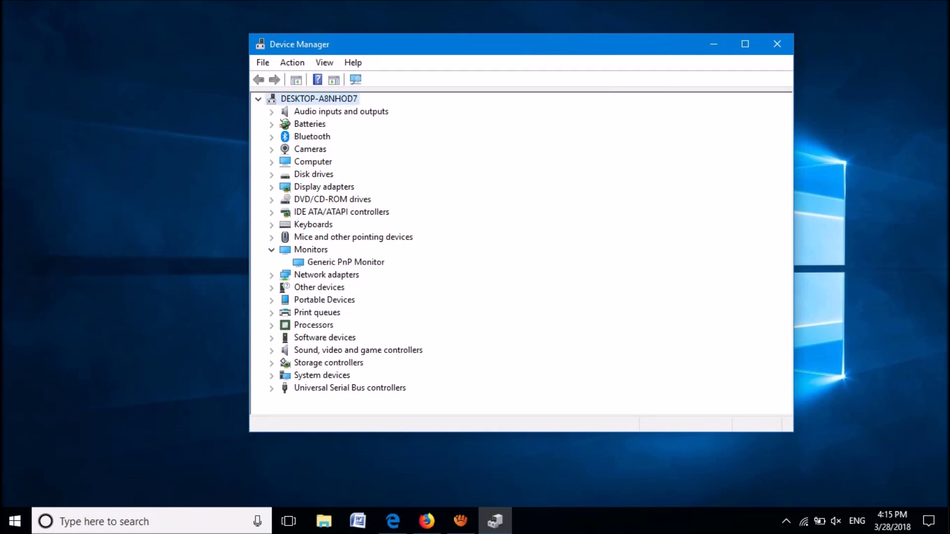
pyautogui.click(329, 262)
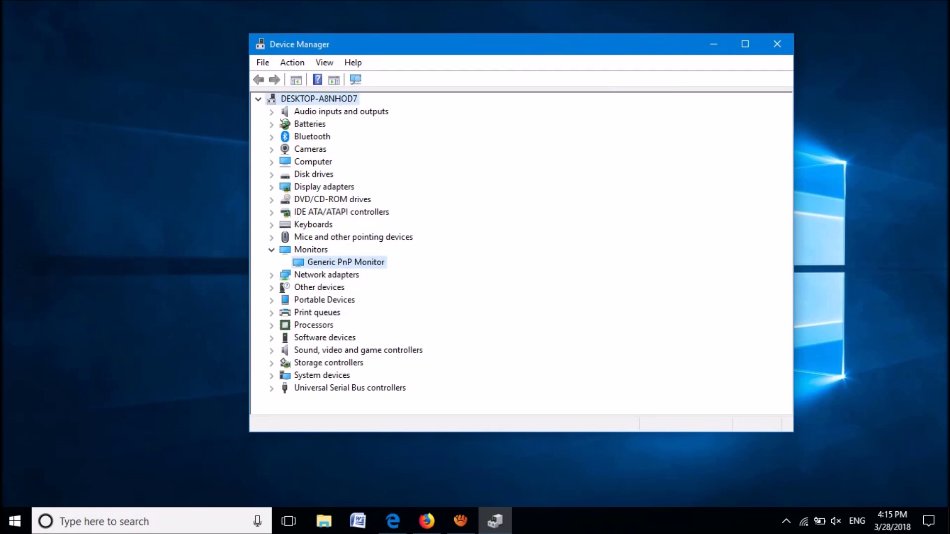
pyautogui.rightClick(329, 263)
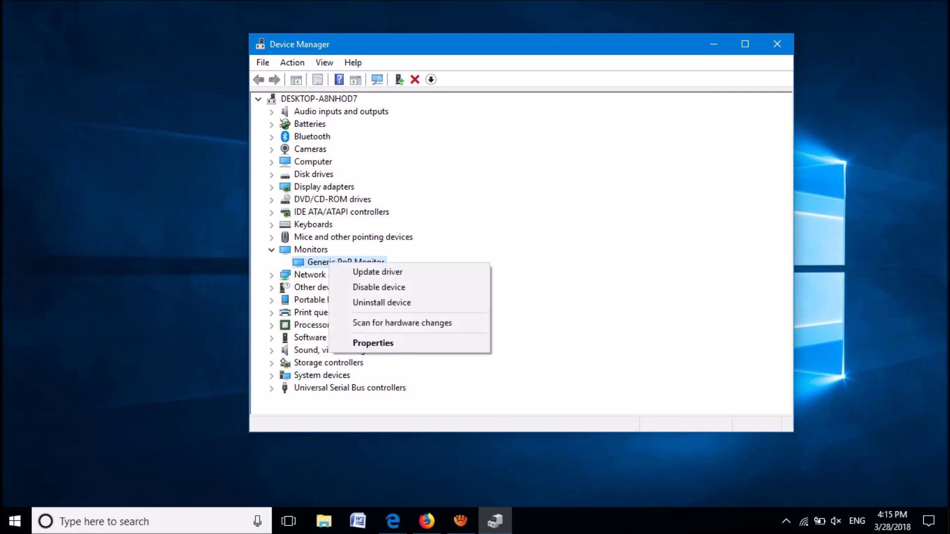
pyautogui.click(355, 303)
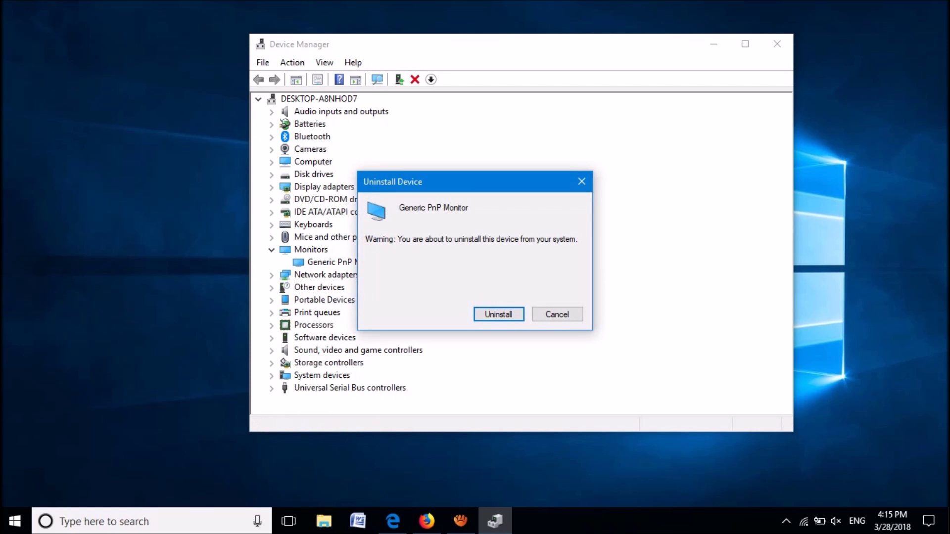
pyautogui.click(495, 315)
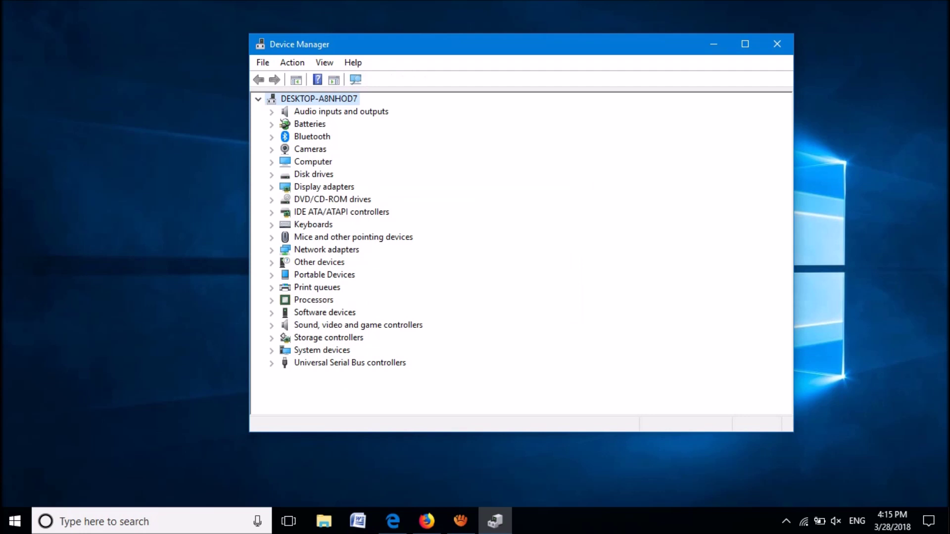
pyautogui.click(777, 43)
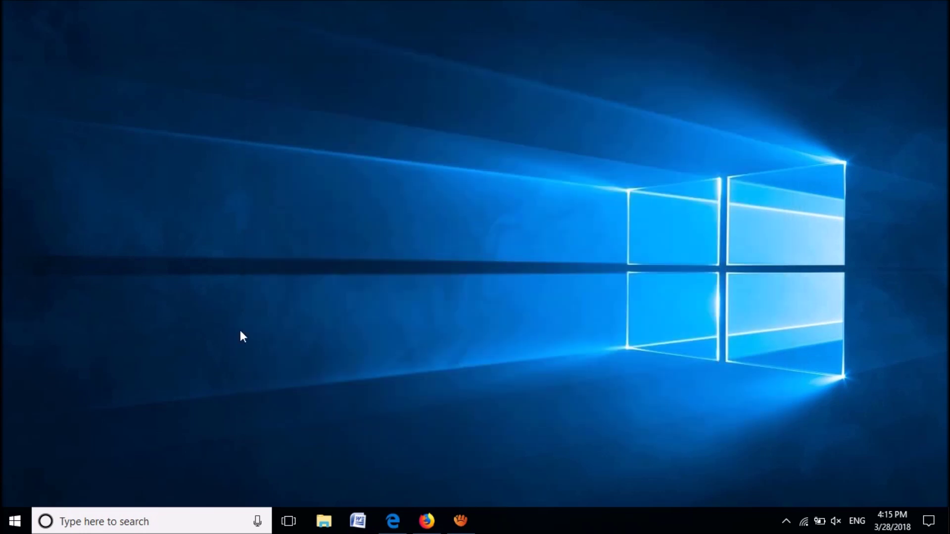
# Step: Choose Restart from the Start menu's power options
pyautogui.click(14, 525)
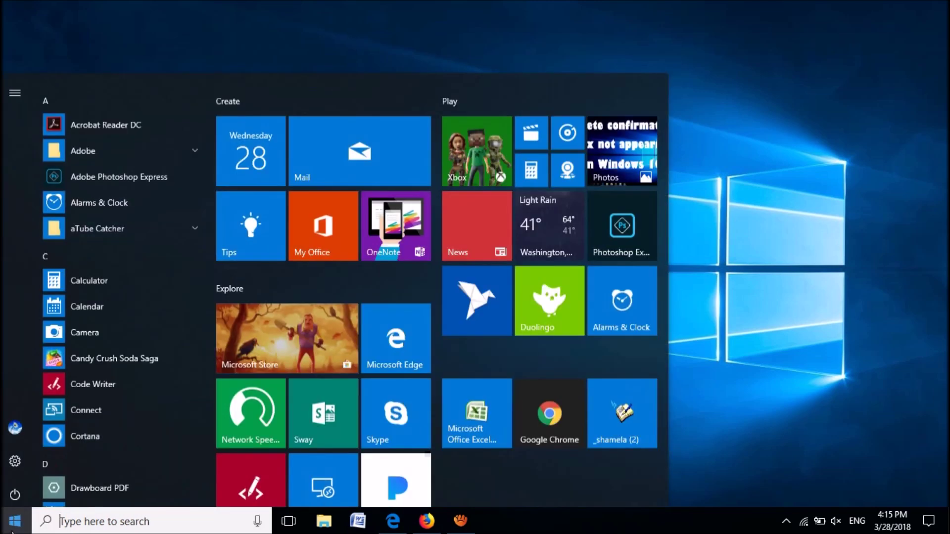
pyautogui.click(15, 491)
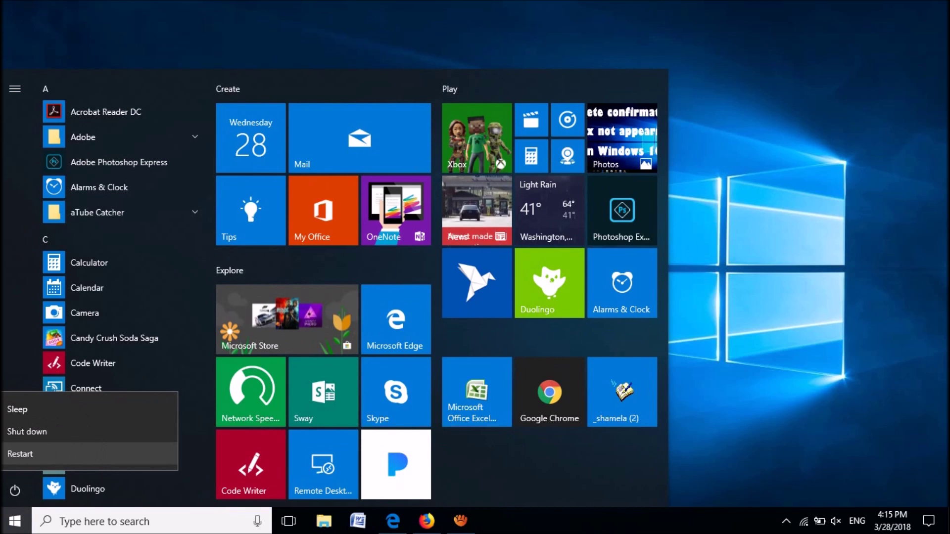
pyautogui.click(506, 256)
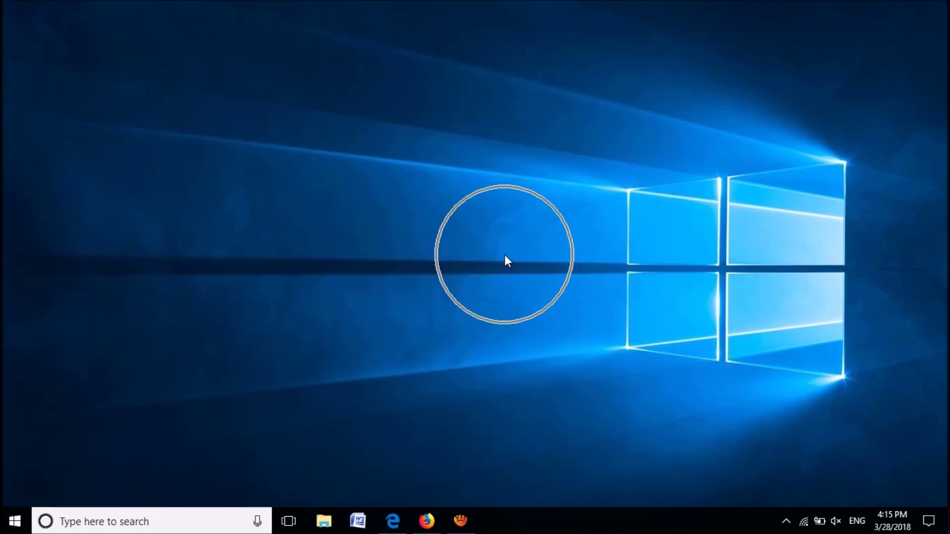